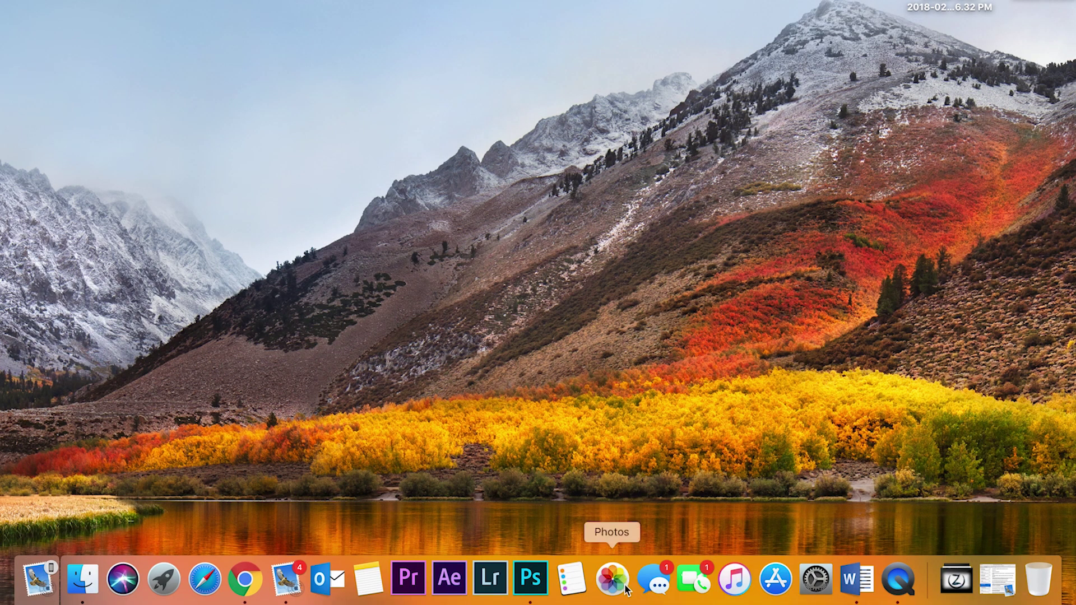
# - Launch Photos, find the NIKON D3300 beach photo in Imports, and open it in the editor
pyautogui.click(612, 579)
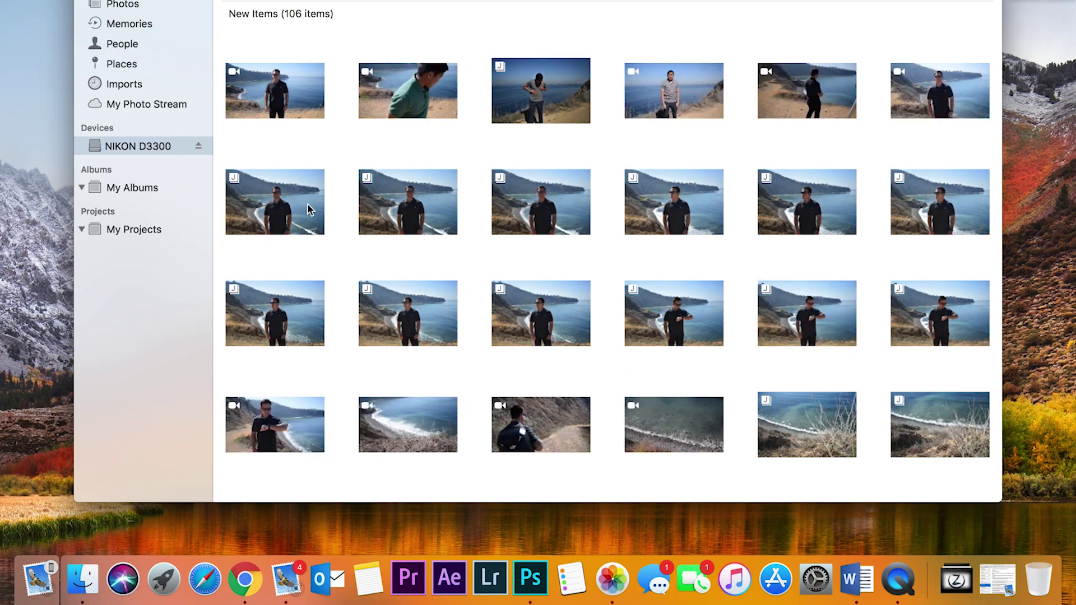
pyautogui.scroll(-5, 366, 274)
pyautogui.scroll(-1, 365, 275)
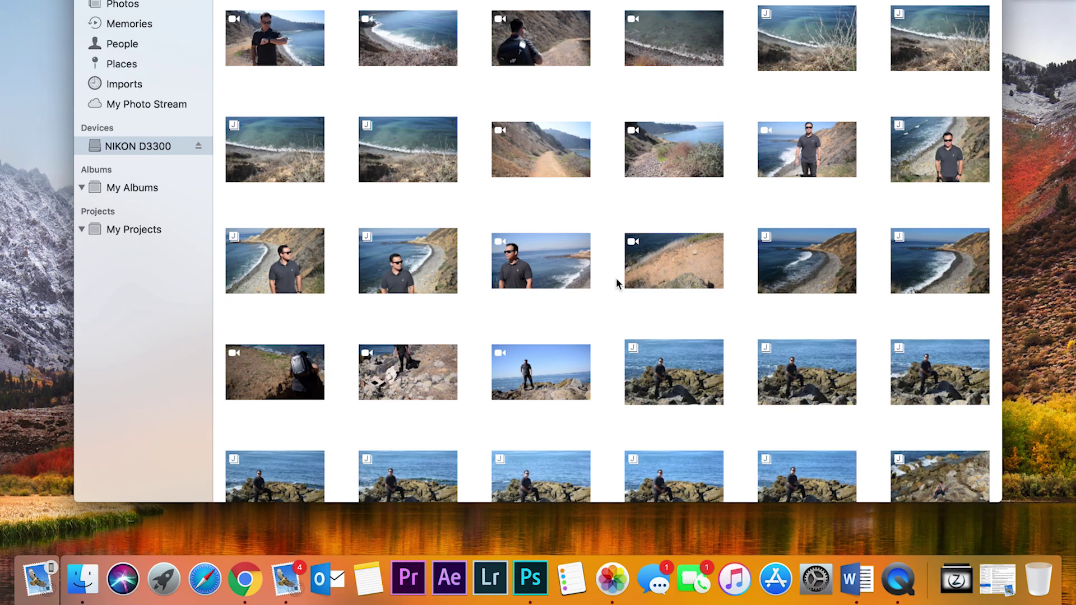
pyautogui.scroll(-3, 616, 280)
pyautogui.click(820, 205)
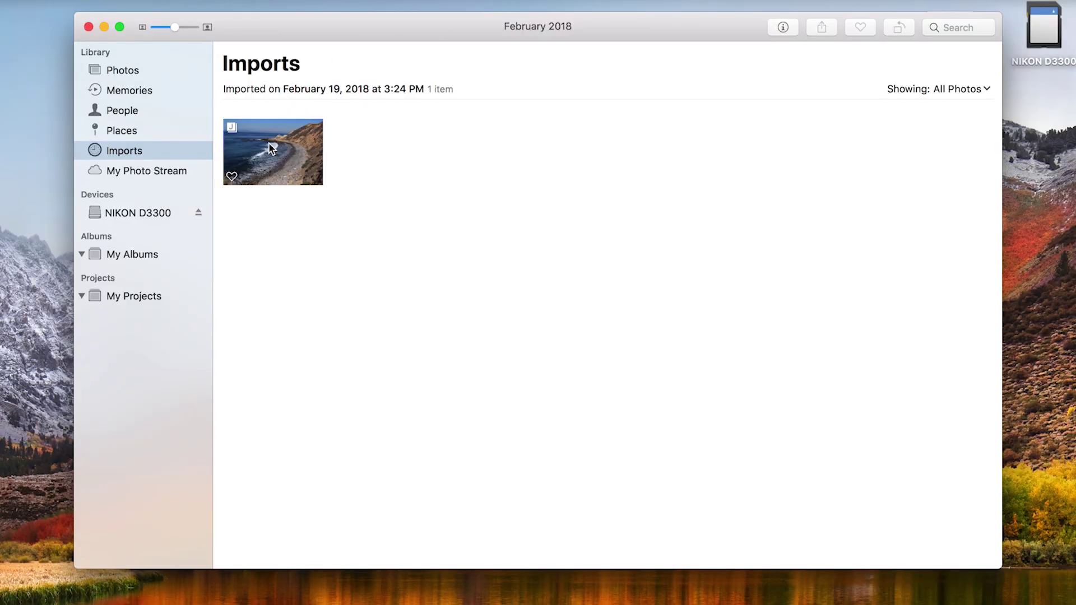
pyautogui.doubleClick(270, 144)
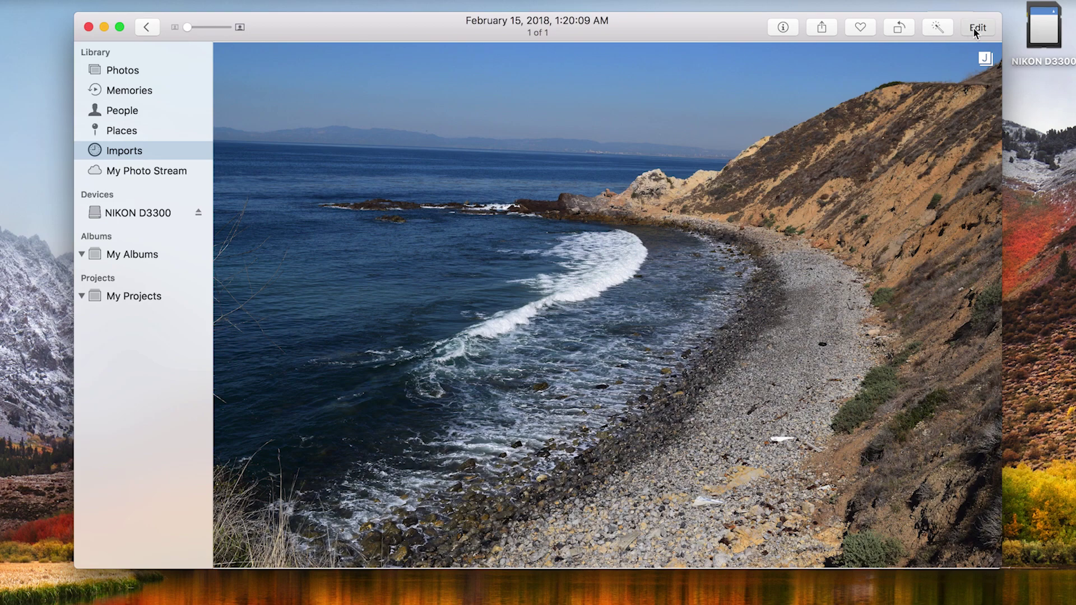
pyautogui.click(973, 27)
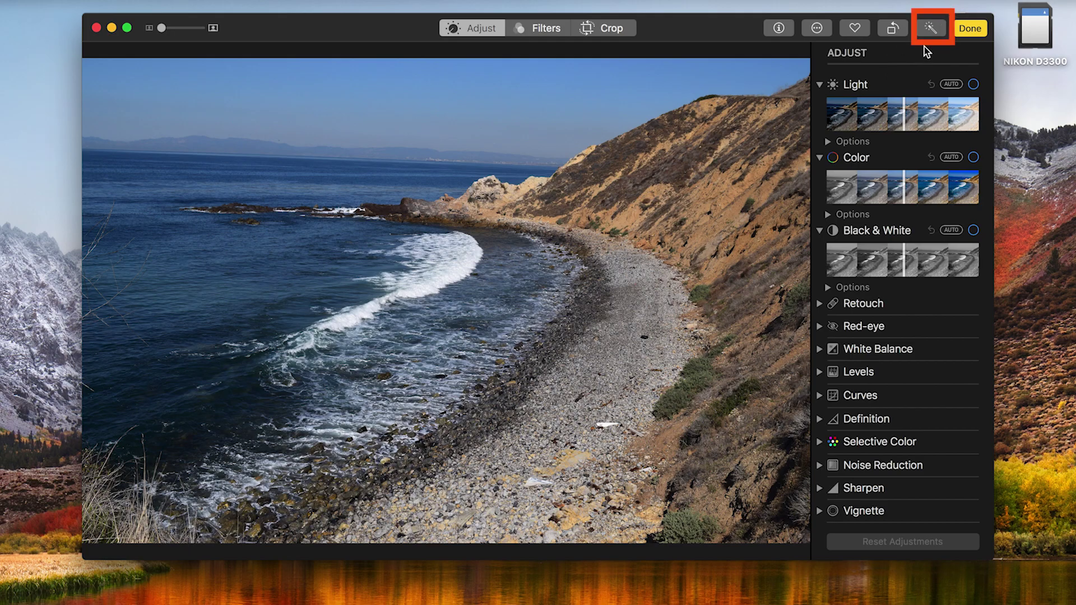
# - Apply the automatic Enhance to the beach photo, then undo it
pyautogui.click(934, 28)
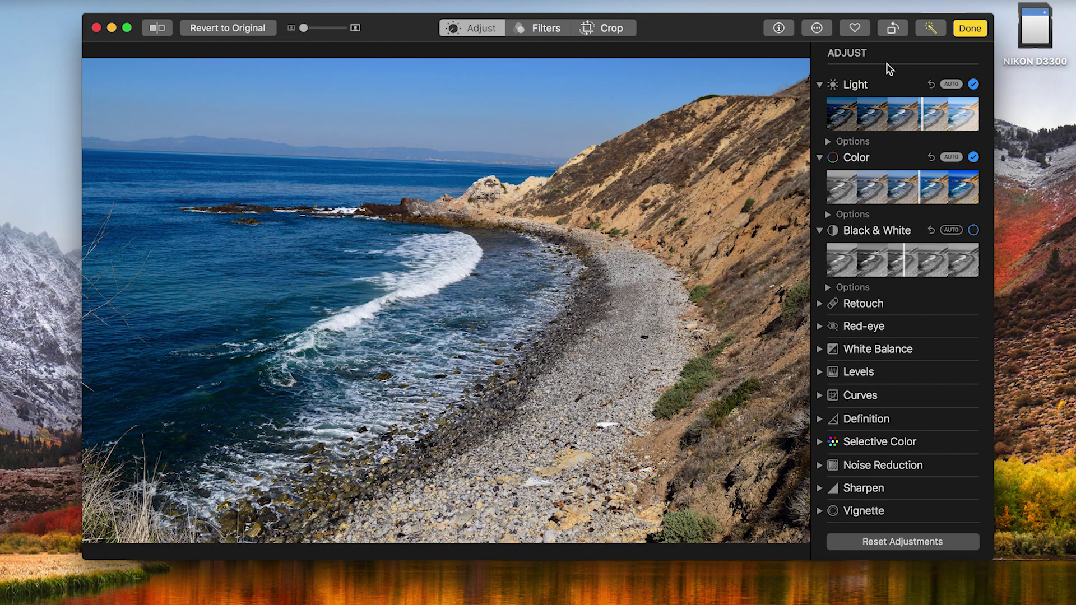
pyautogui.press('super+z')
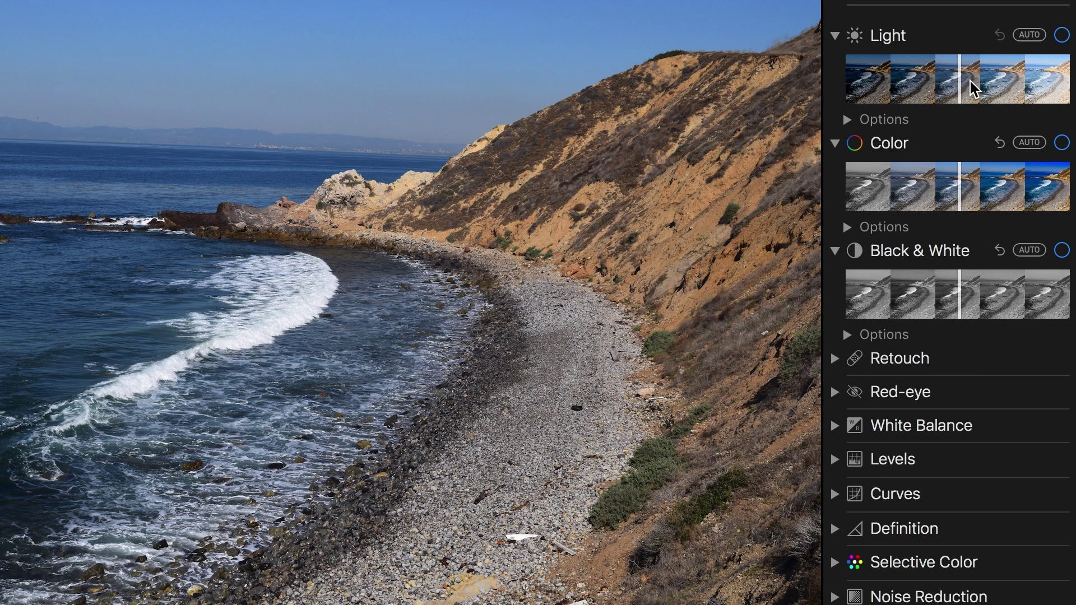
# - Expand Light Options and Color Options, trying the Light, Color and Exposure sliders around neutral
pyautogui.moveTo(961, 81)
pyautogui.mouseDown()
pyautogui.moveTo(975, 83)
pyautogui.moveTo(960, 83)
pyautogui.mouseUp()
pyautogui.click(848, 119)
pyautogui.click(963, 88)
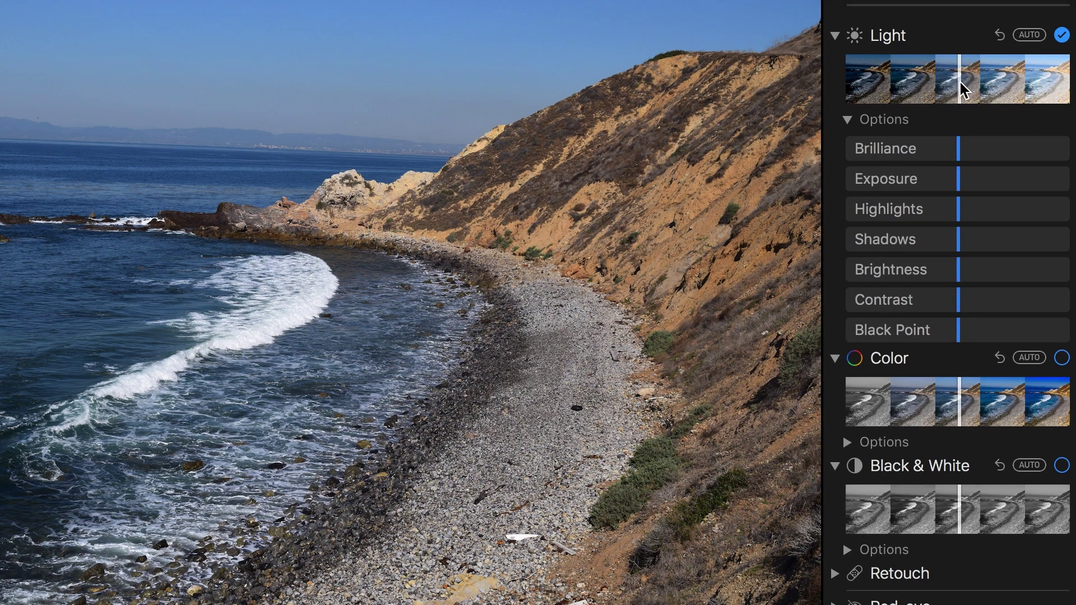
pyautogui.moveTo(964, 88)
pyautogui.mouseDown()
pyautogui.moveTo(939, 85)
pyautogui.moveTo(966, 82)
pyautogui.mouseUp()
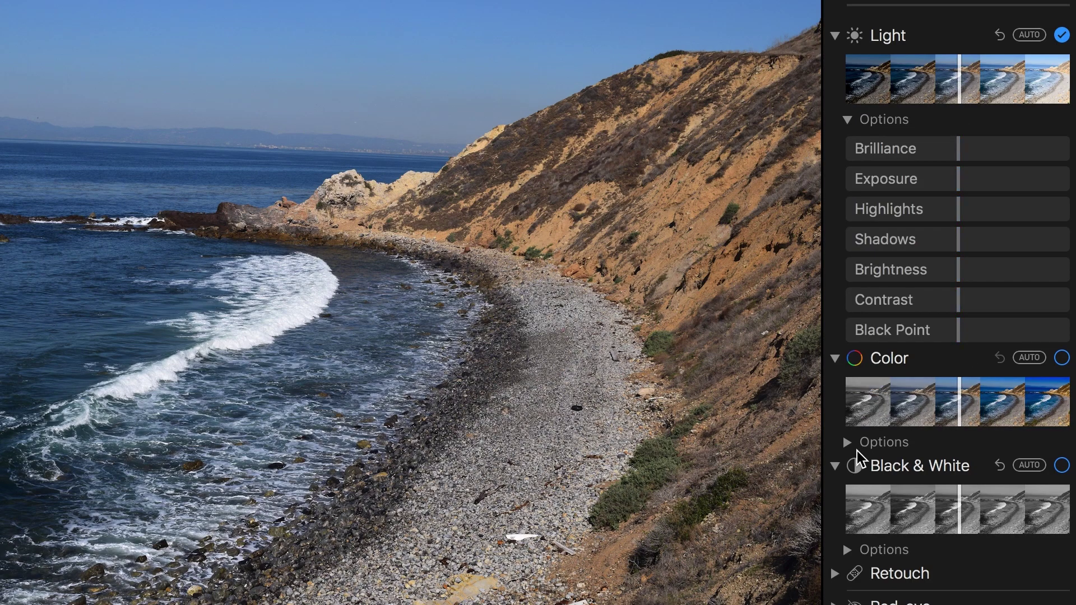
pyautogui.click(849, 443)
pyautogui.moveTo(958, 402)
pyautogui.mouseDown()
pyautogui.moveTo(933, 402)
pyautogui.moveTo(985, 403)
pyautogui.moveTo(956, 400)
pyautogui.mouseUp()
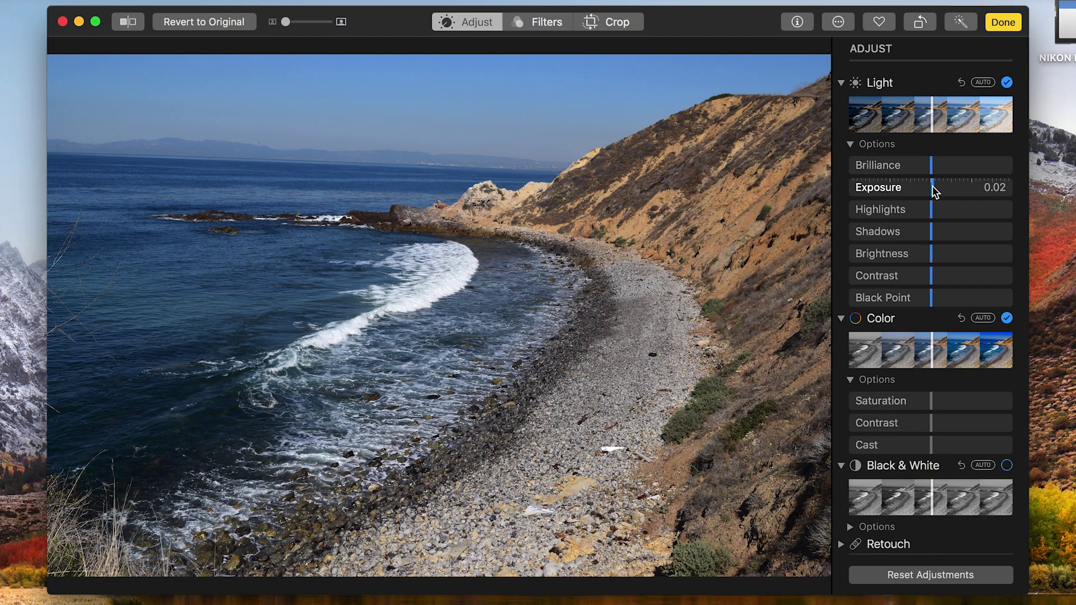
pyautogui.moveTo(935, 190)
pyautogui.mouseDown()
pyautogui.moveTo(905, 215)
pyautogui.moveTo(933, 218)
pyautogui.moveTo(925, 209)
pyautogui.mouseUp()
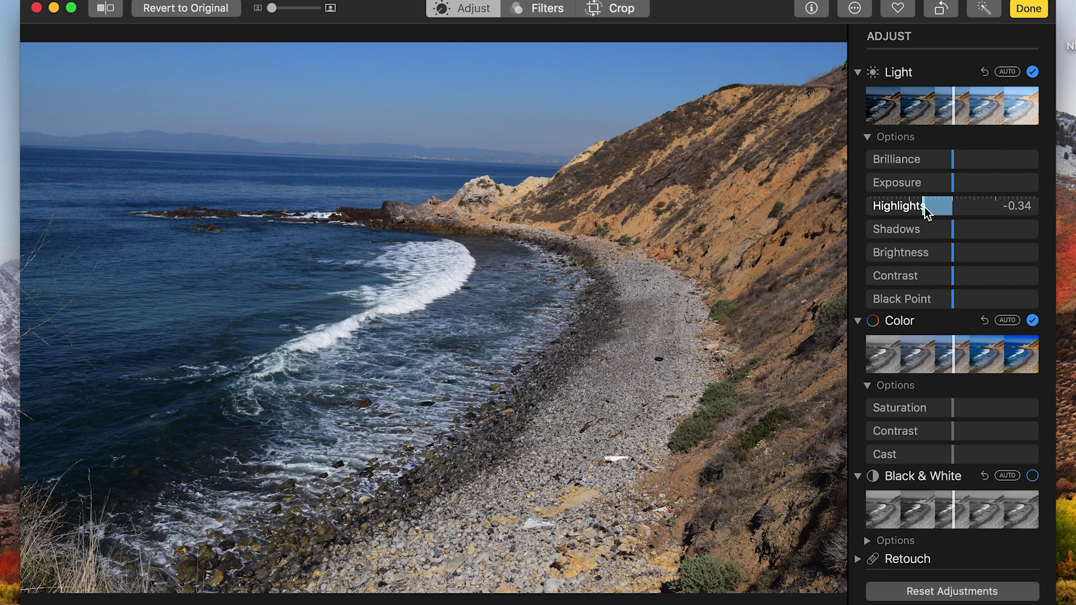
# - Set Highlights -0.34, Shadows 0.30, Brightness -0.12, Contrast 0.33 and Black Point 0.31
pyautogui.scroll(-1, 926, 212)
pyautogui.moveTo(953, 220); pyautogui.dragTo(977, 223)
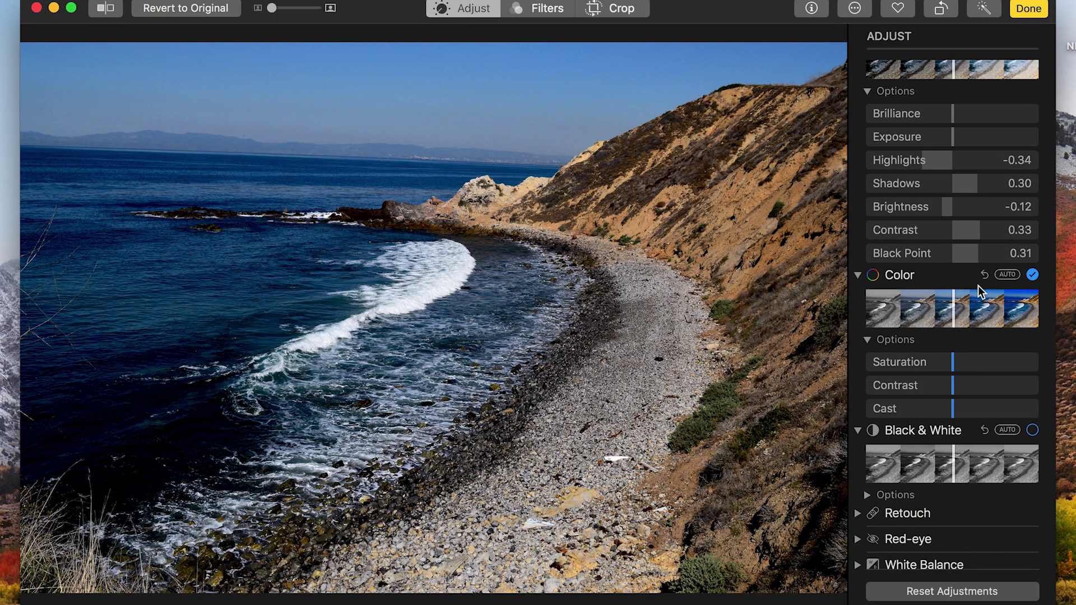
pyautogui.scroll(-2, 980, 289)
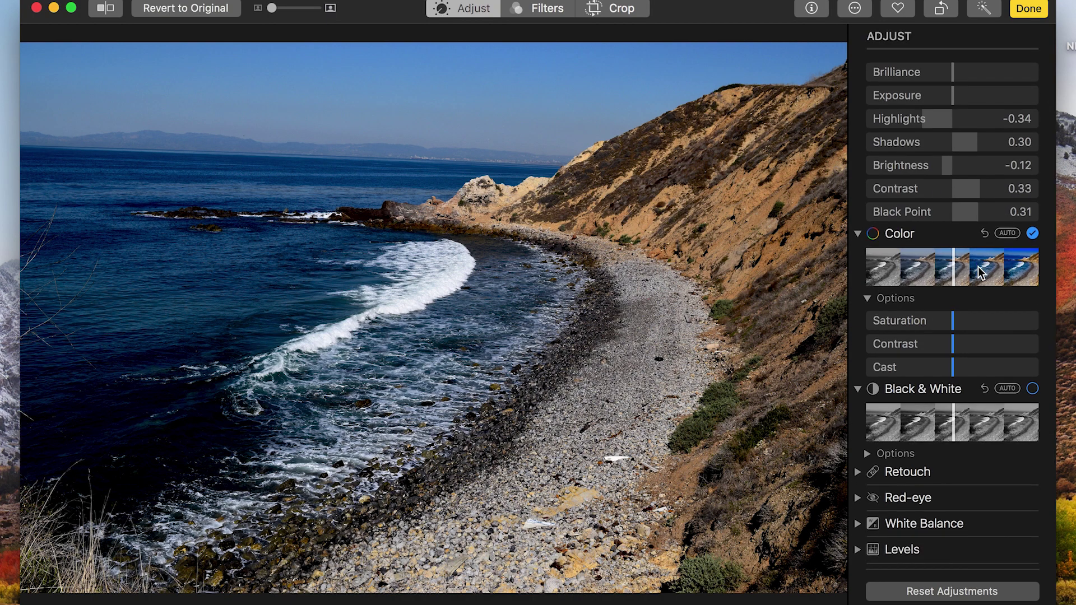
pyautogui.scroll(-1, 980, 273)
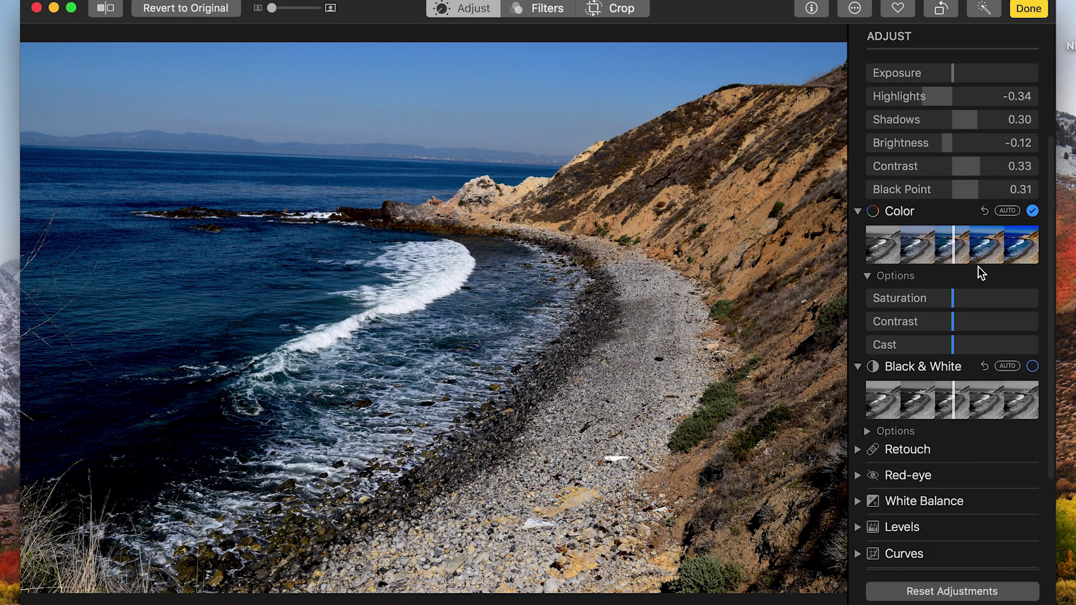
pyautogui.scroll(2, 980, 273)
pyautogui.scroll(-1, 980, 273)
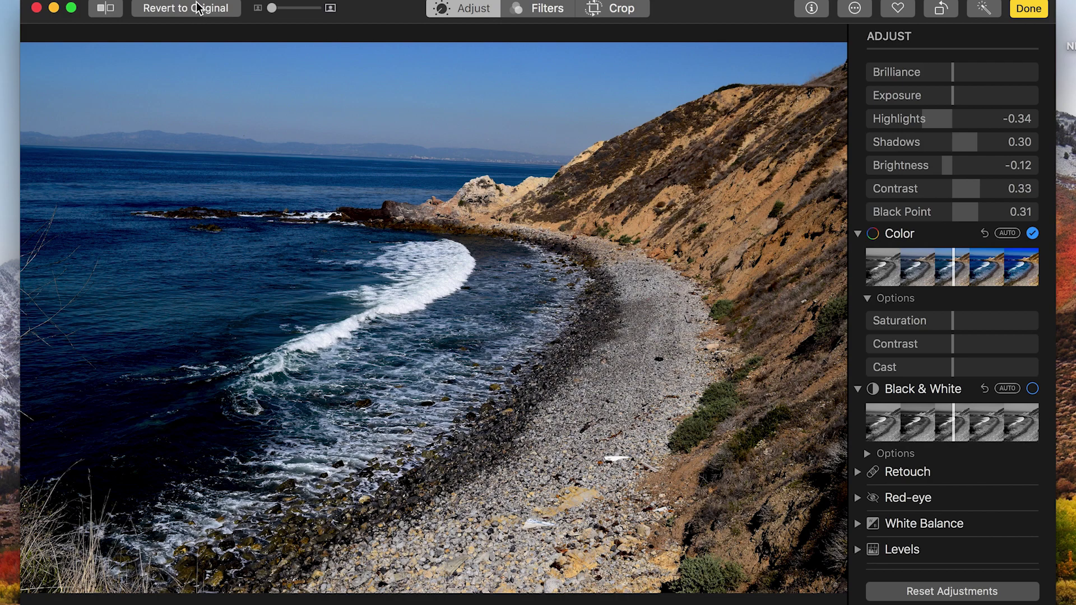
# - Compare the light edits against the unedited original twice, restoring the edits each time
pyautogui.click(197, 7)
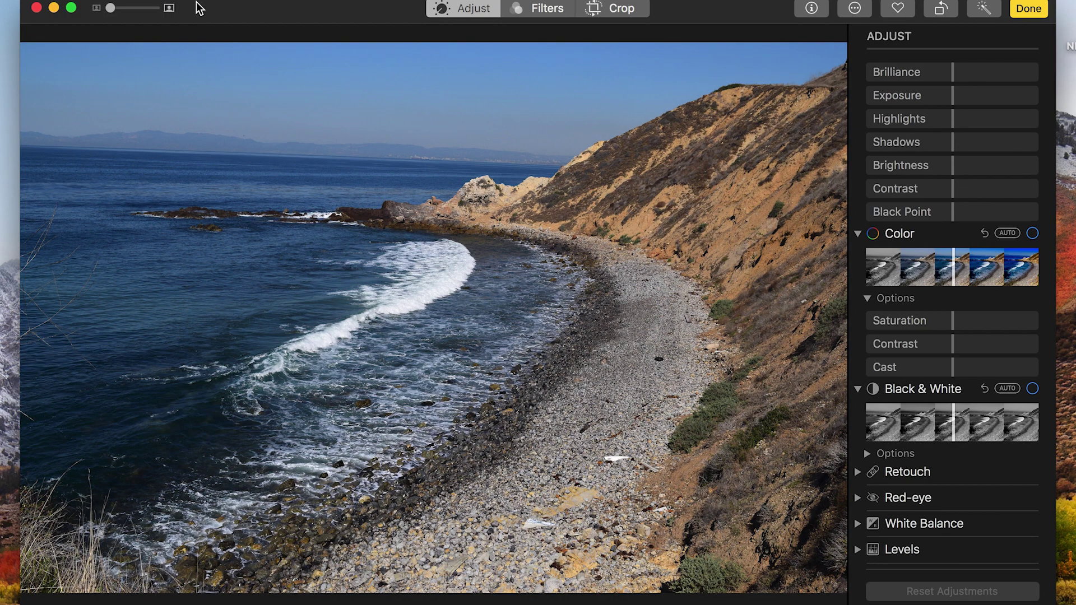
pyautogui.press('super+z')
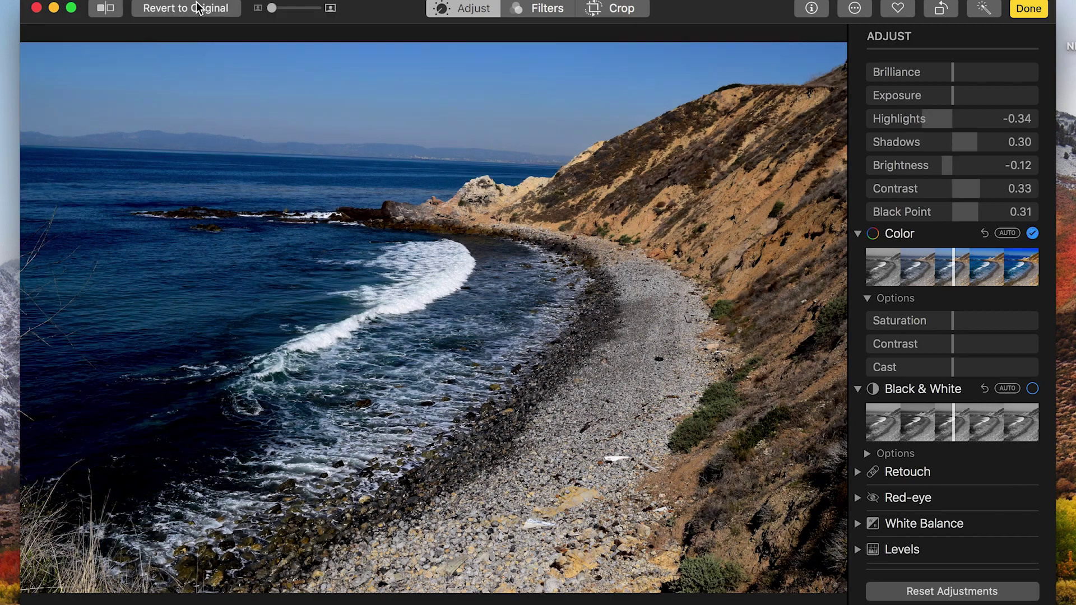
pyautogui.click(198, 7)
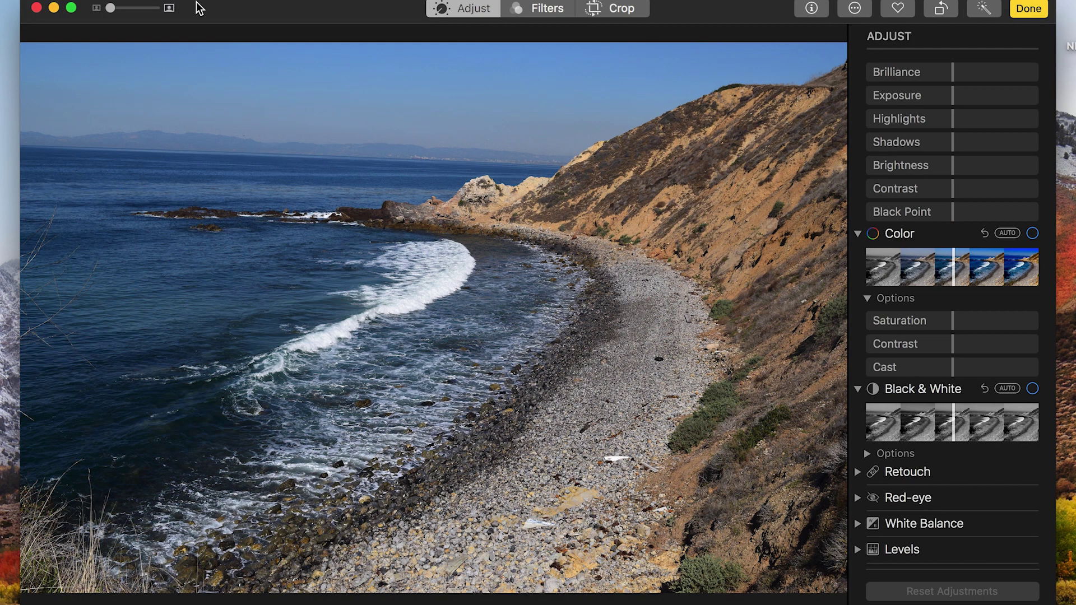
pyautogui.press('super+z')
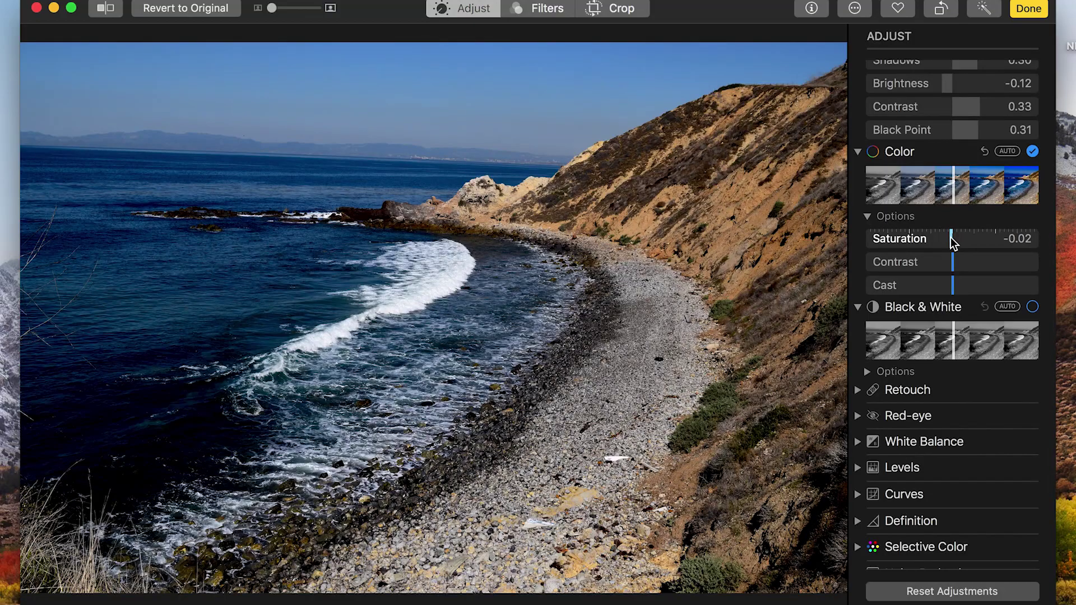
# - Raise Saturation to 0.22 and Cast to 0.13, leaving colour Contrast at 0.00
pyautogui.moveTo(951, 237); pyautogui.dragTo(968, 241)
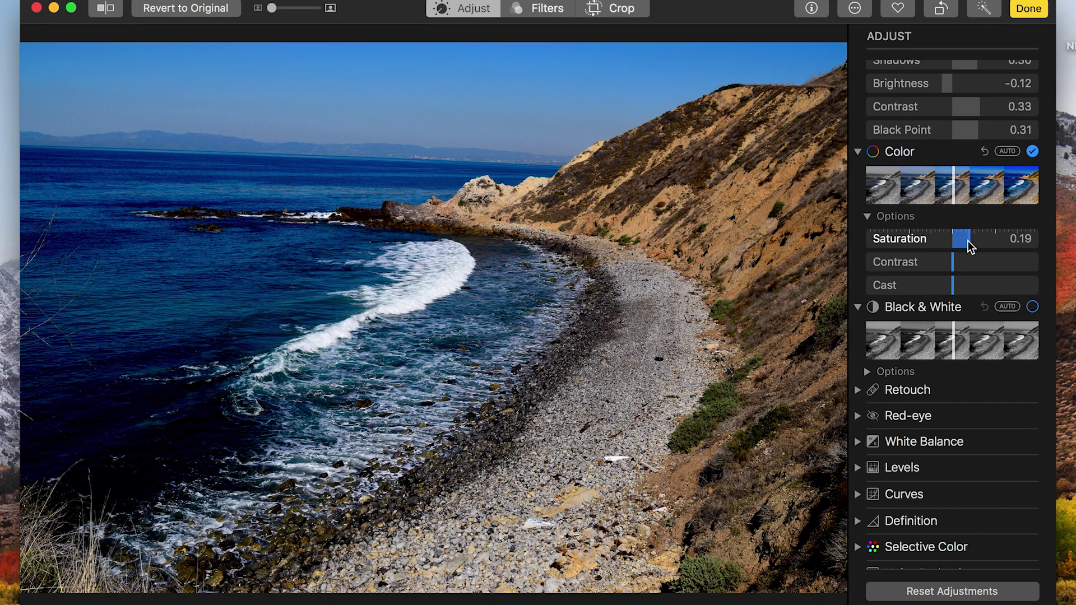
pyautogui.scroll(-3, 972, 251)
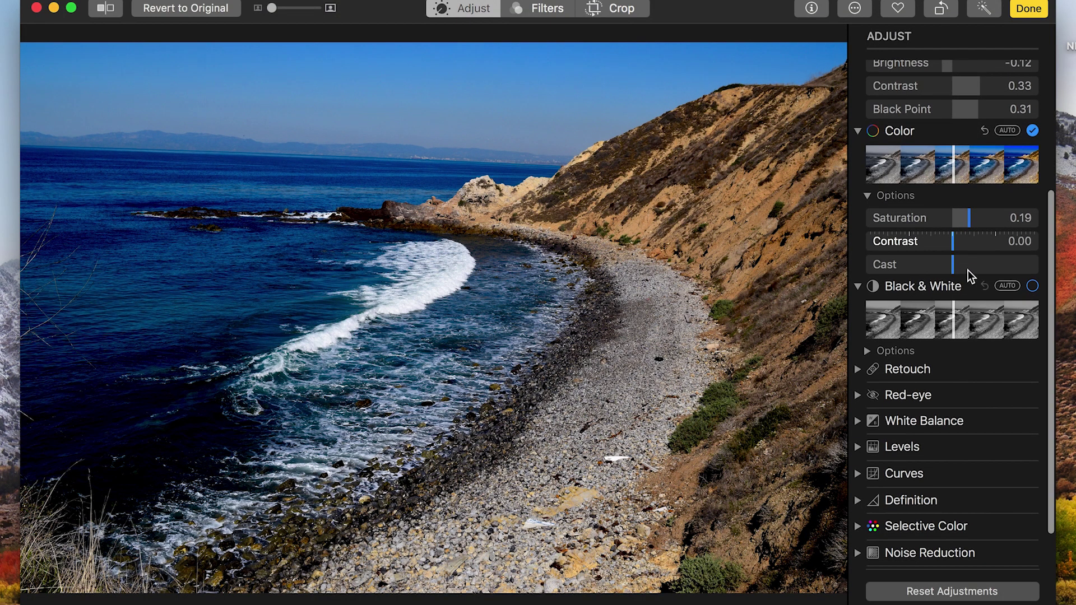
pyautogui.moveTo(954, 238); pyautogui.dragTo(956, 251)
pyautogui.scroll(-2, 957, 264)
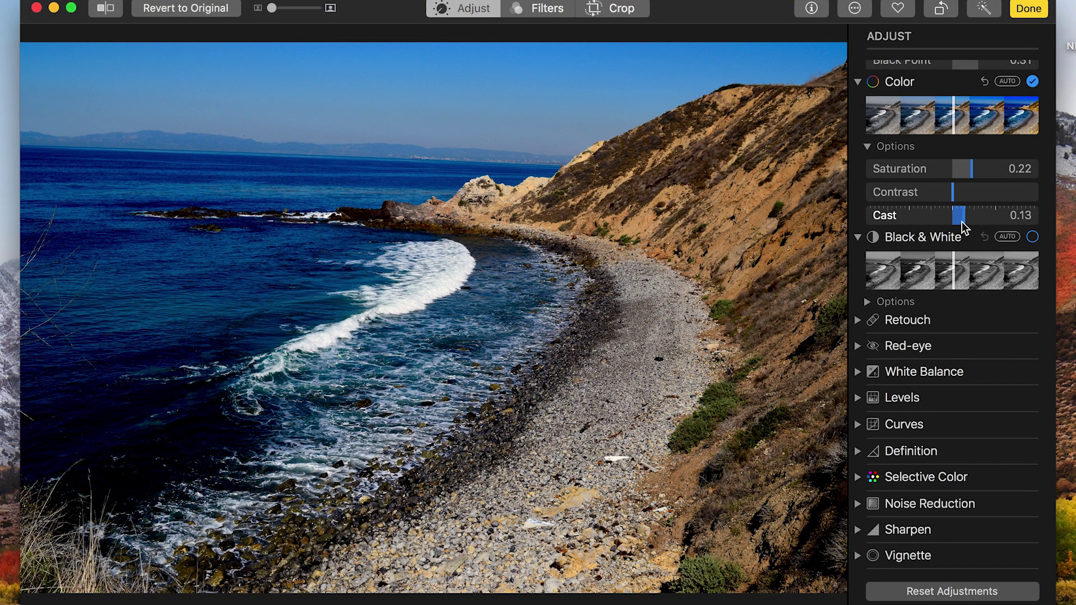
# - Collapse Color Options and compare with the unedited original before restoring the edits
pyautogui.click(868, 147)
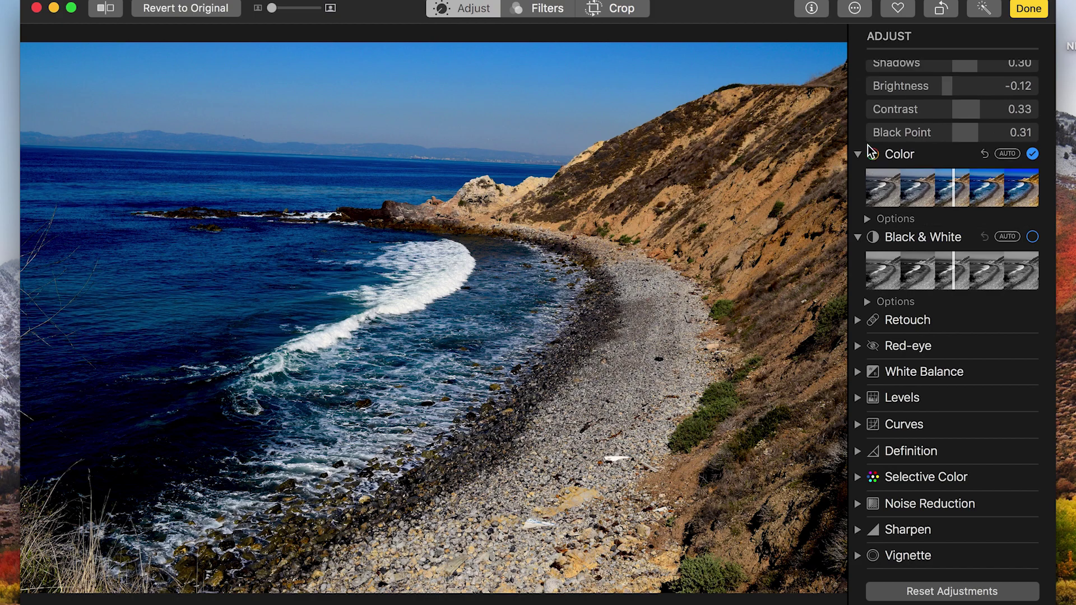
pyautogui.click(205, 10)
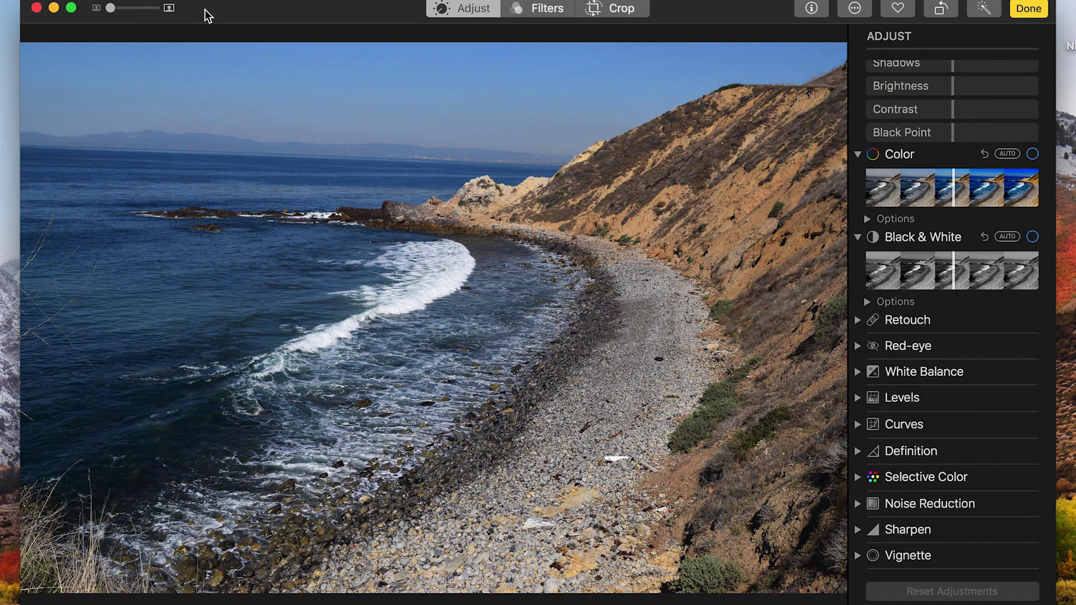
pyautogui.press('super+e')
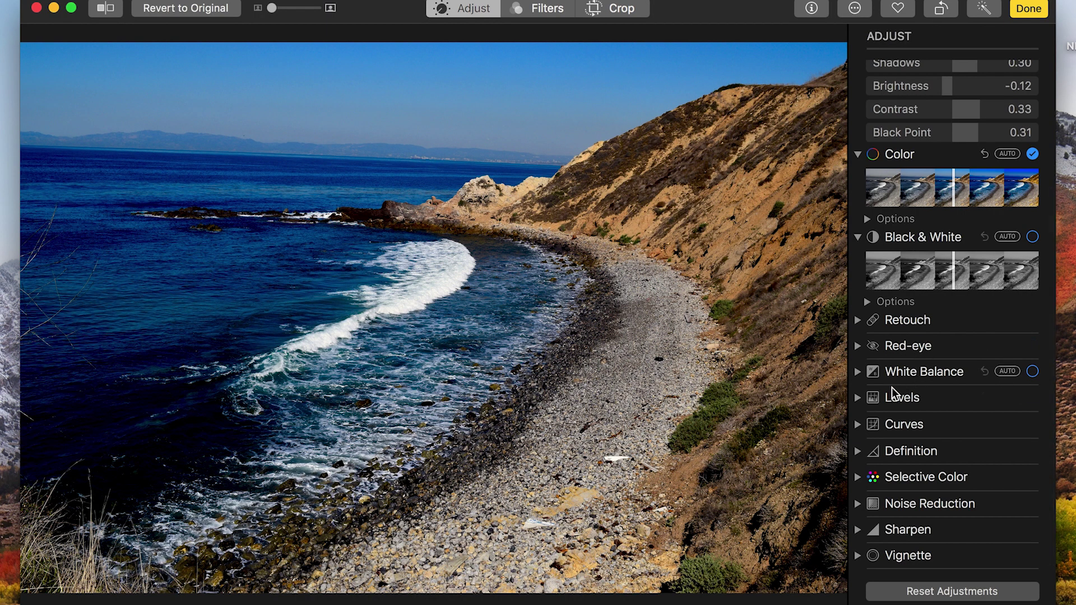
# - Expand Definition and raise its Amount to 0.73
pyautogui.click(859, 451)
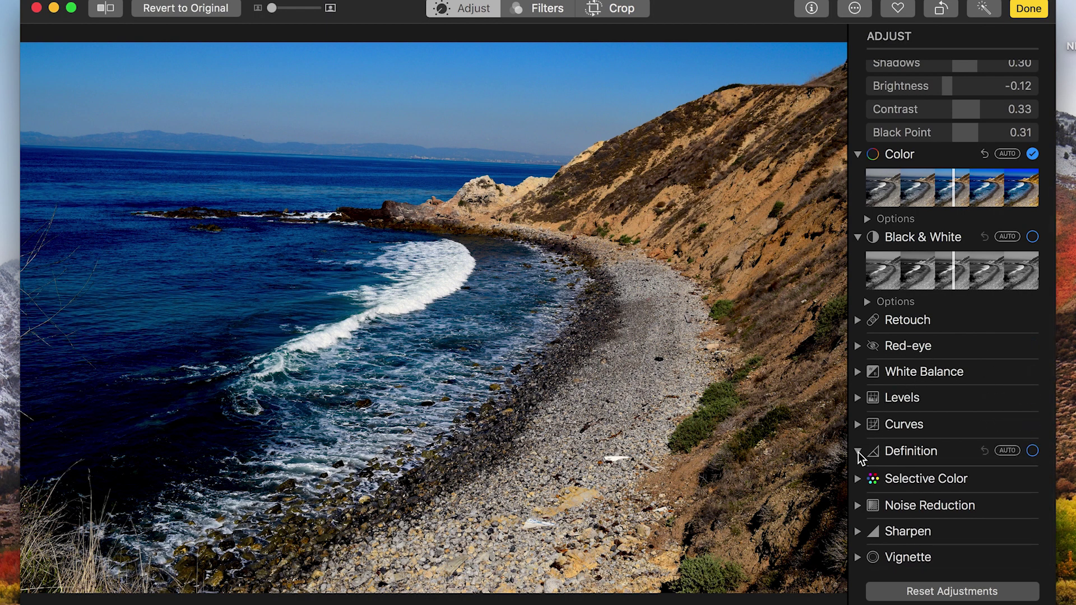
pyautogui.moveTo(868, 473); pyautogui.dragTo(992, 478)
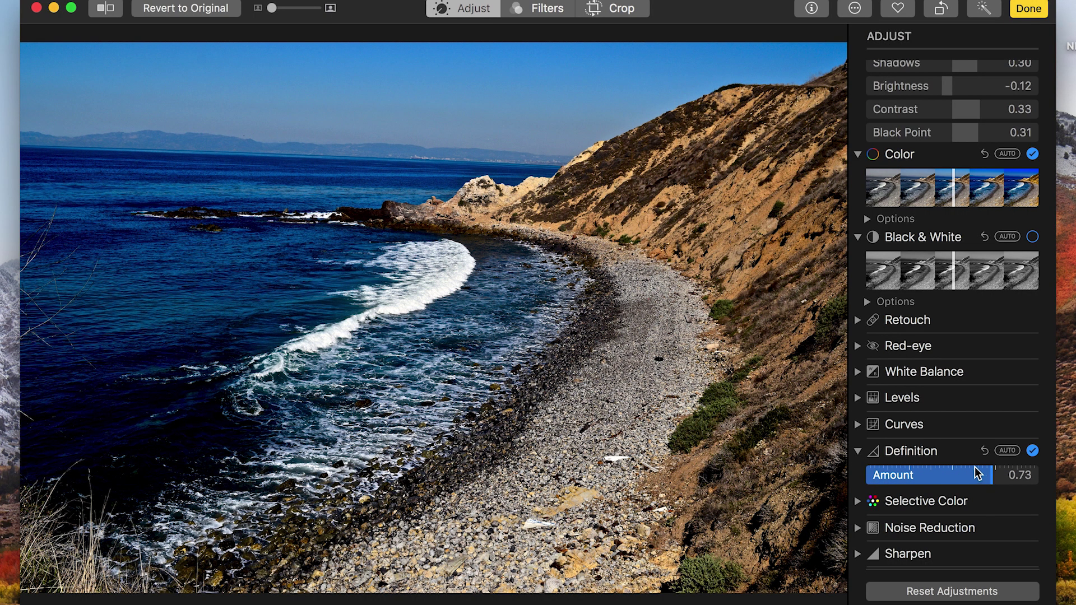
pyautogui.scroll(-2, 978, 474)
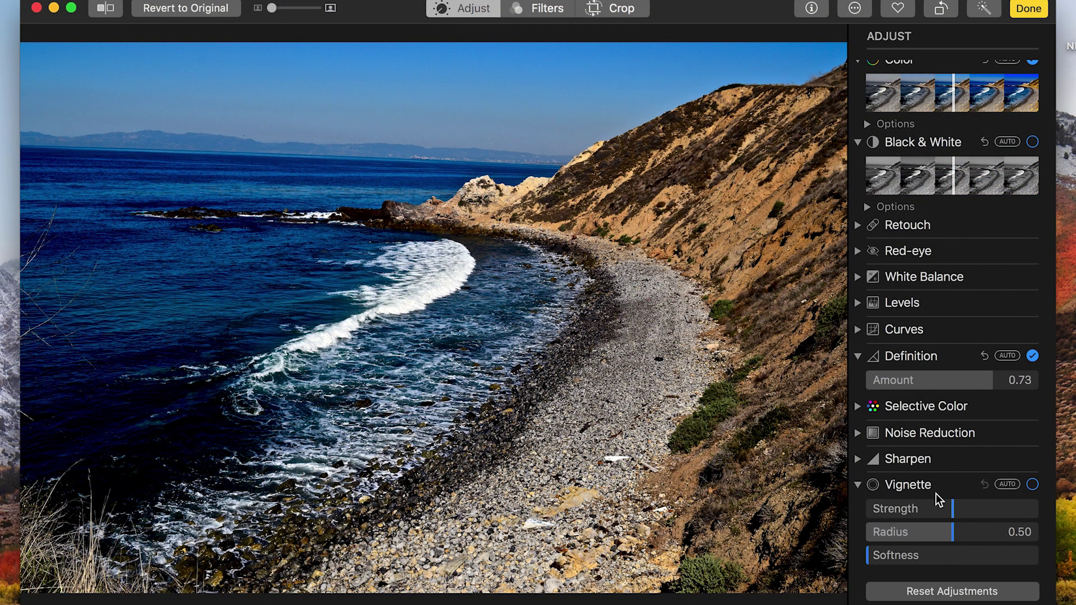
# - Set Vignette Strength to 0.40, compare with the original, then restore all edits
pyautogui.moveTo(957, 512); pyautogui.dragTo(987, 512)
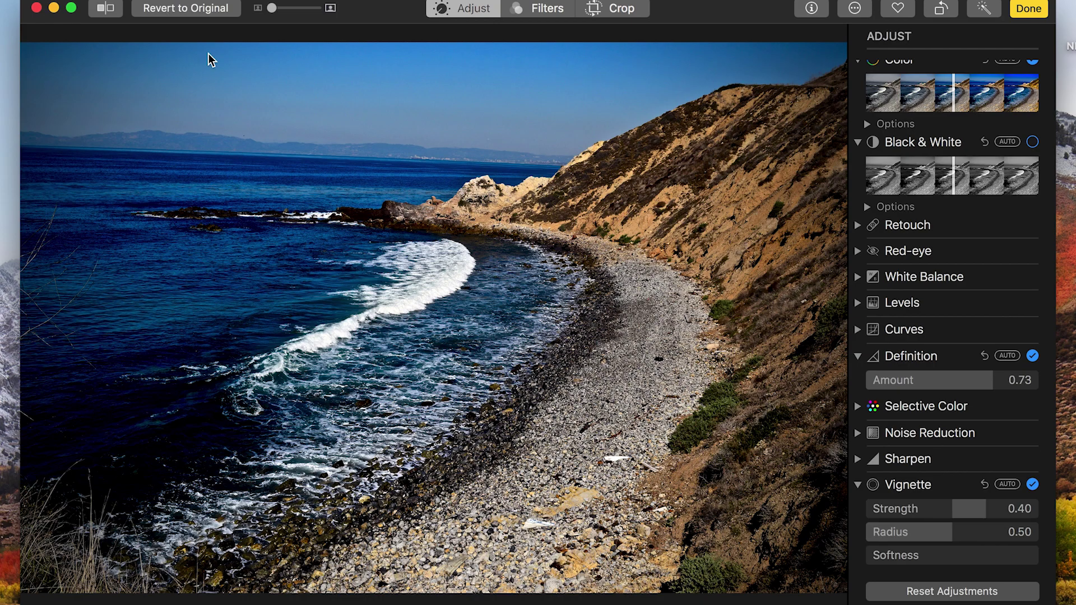
pyautogui.click(185, 8)
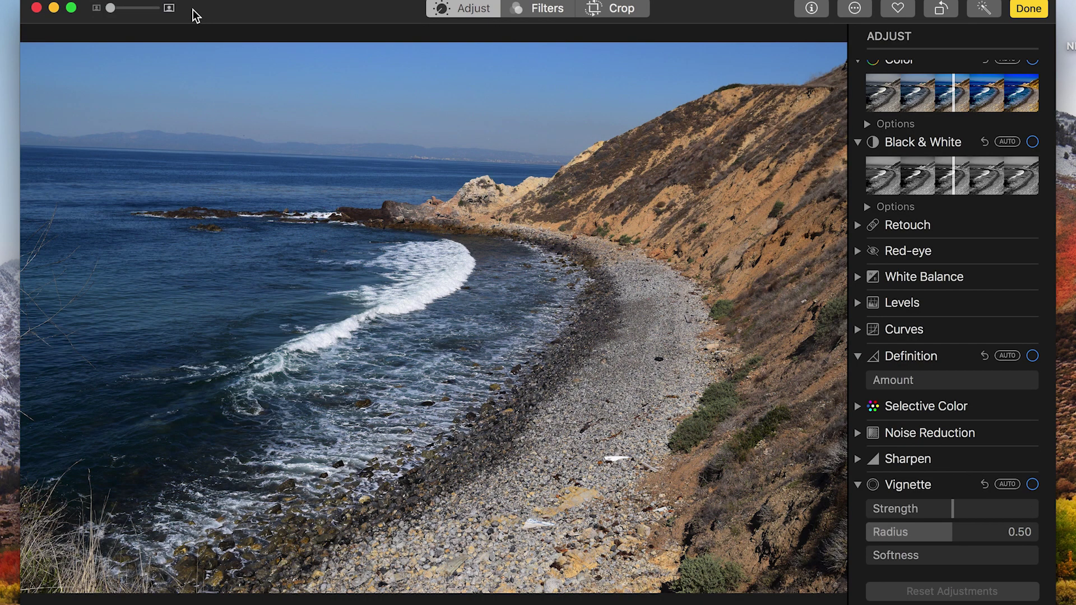
pyautogui.press('super+z')
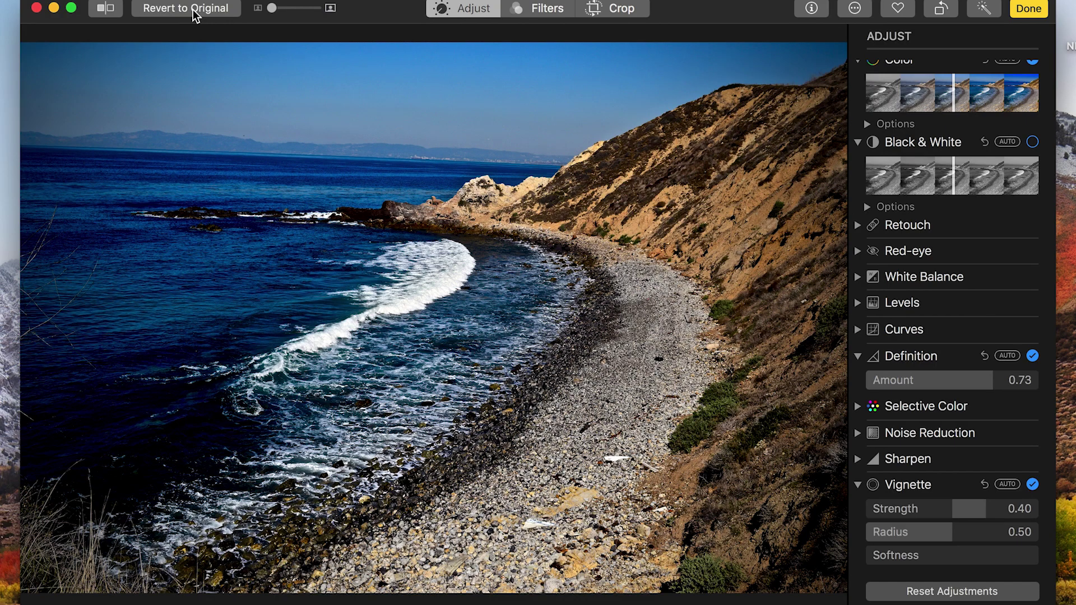